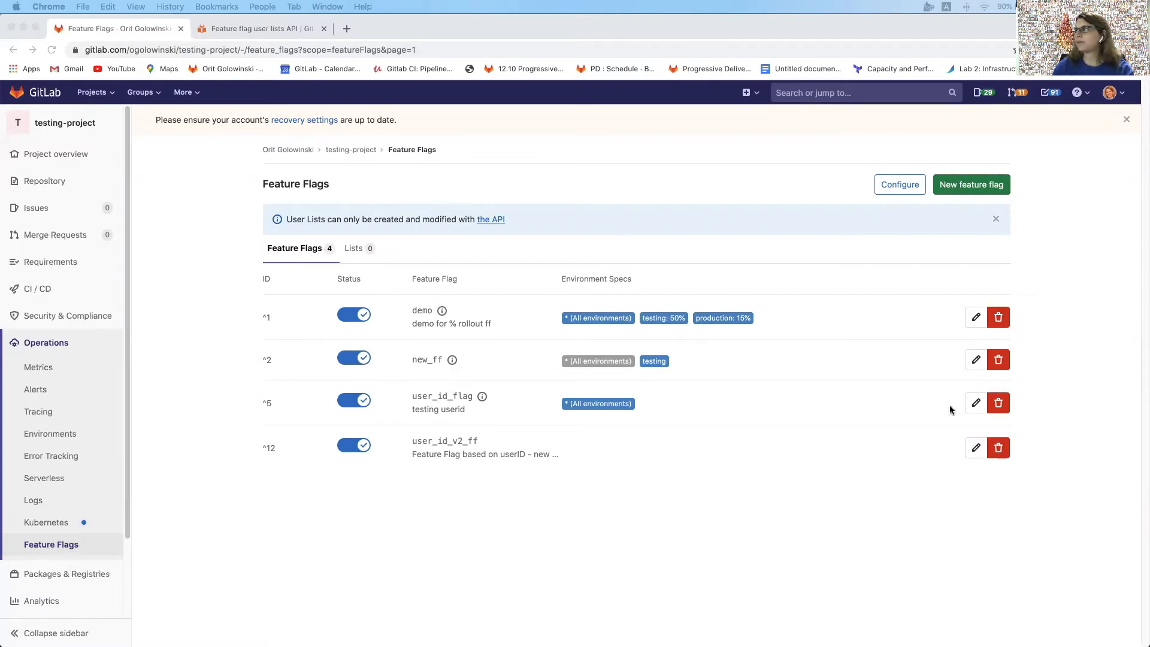
Step: Review the user ID rollout strategy of user_id_flag, and return to the feature flags overview to view the project's user lists
click(976, 403)
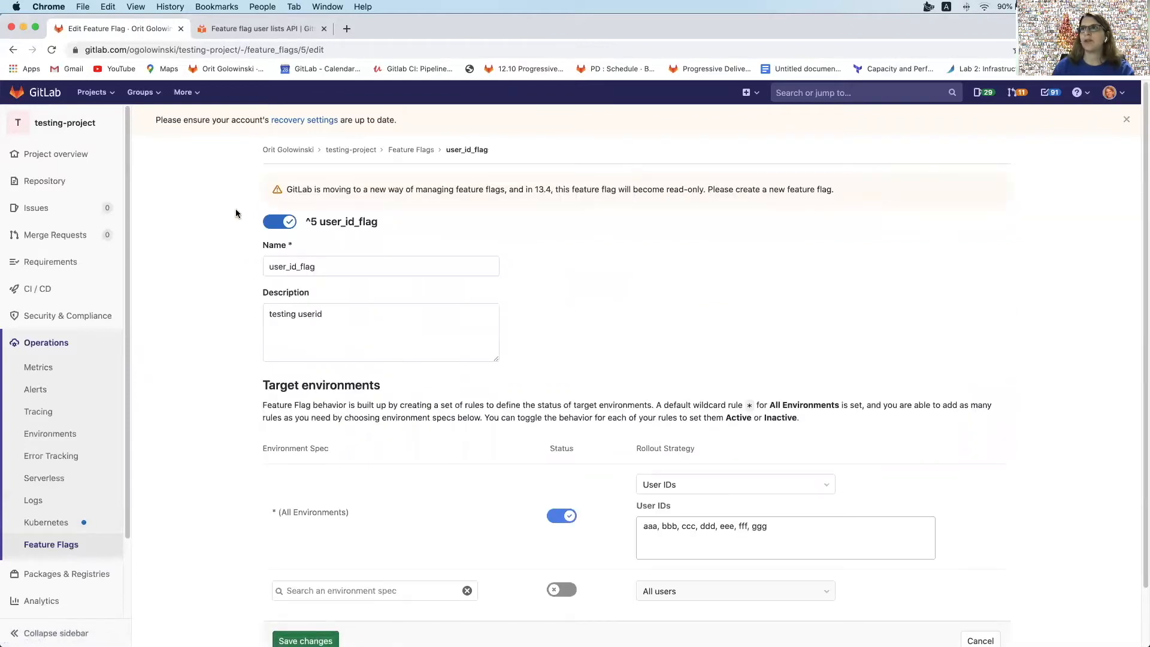
scroll(655, 525, down, 1)
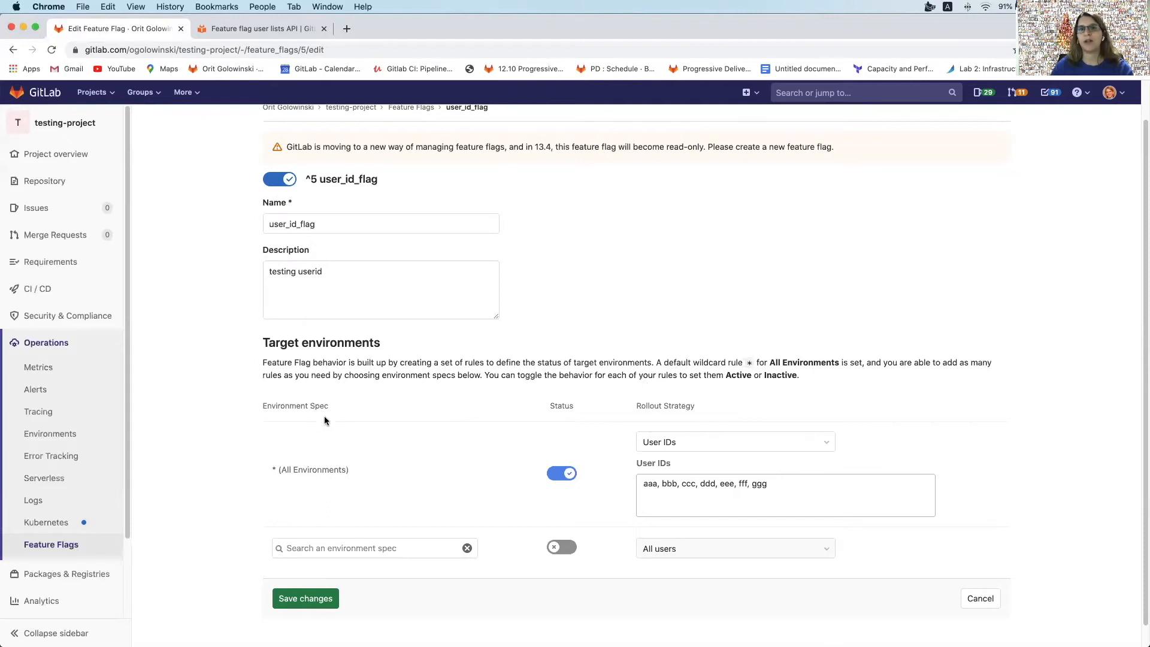
click(89, 549)
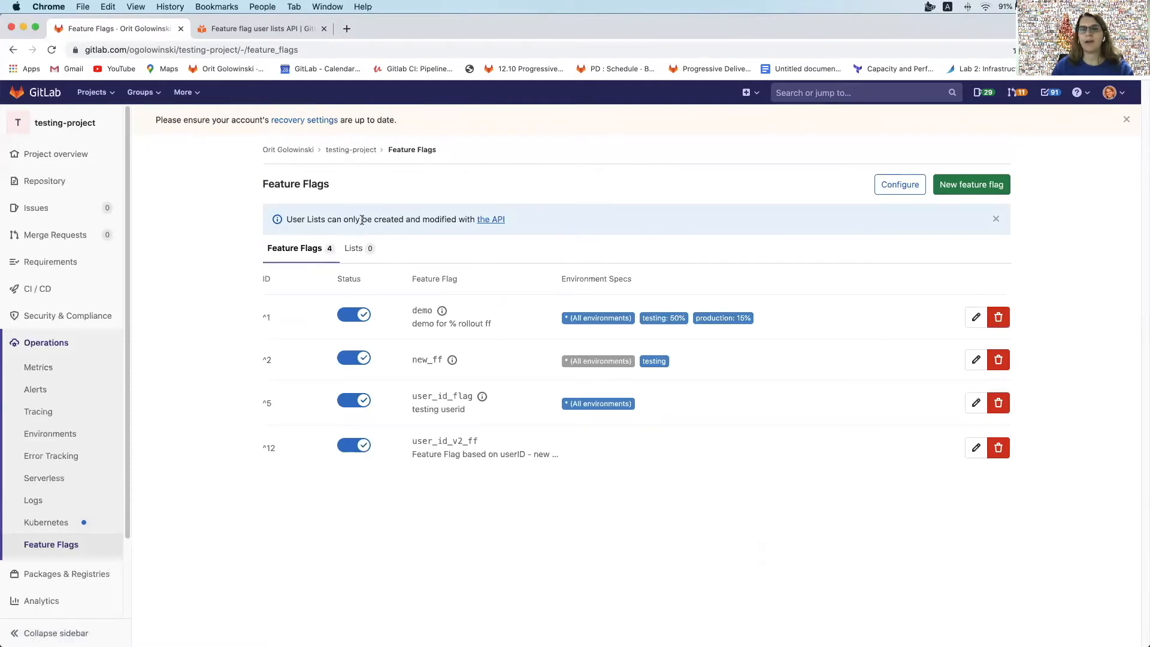
click(364, 259)
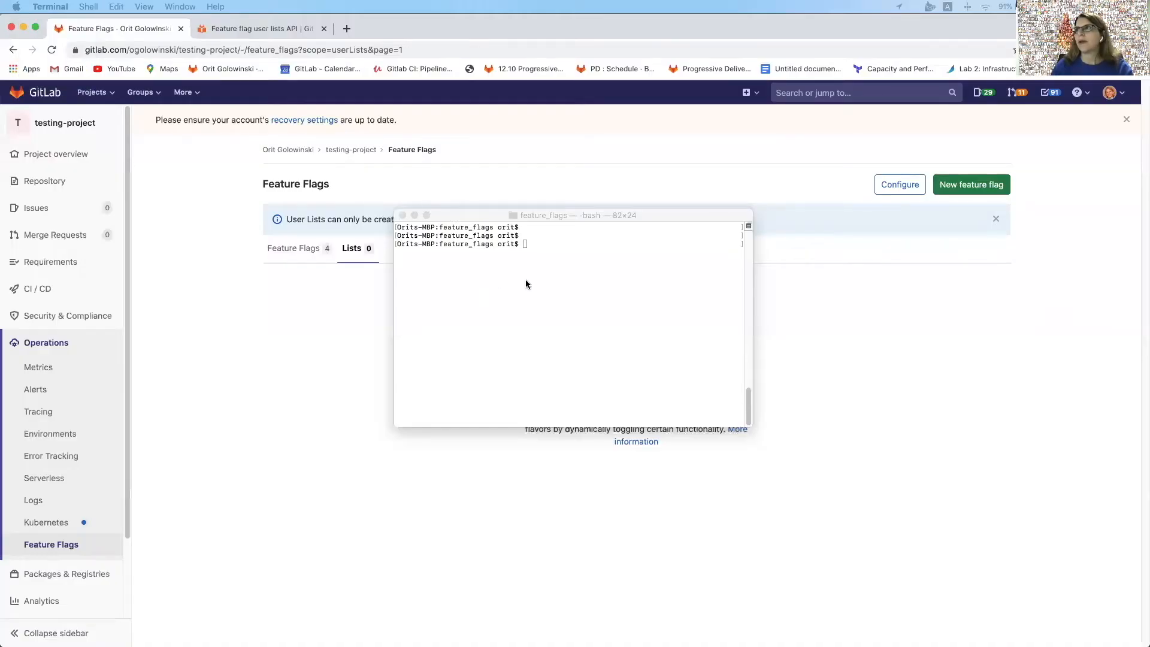
Step: Switch to Terminal and run the script ./ff_scripts_get_list to query the project's feature flag user lists
click(533, 277)
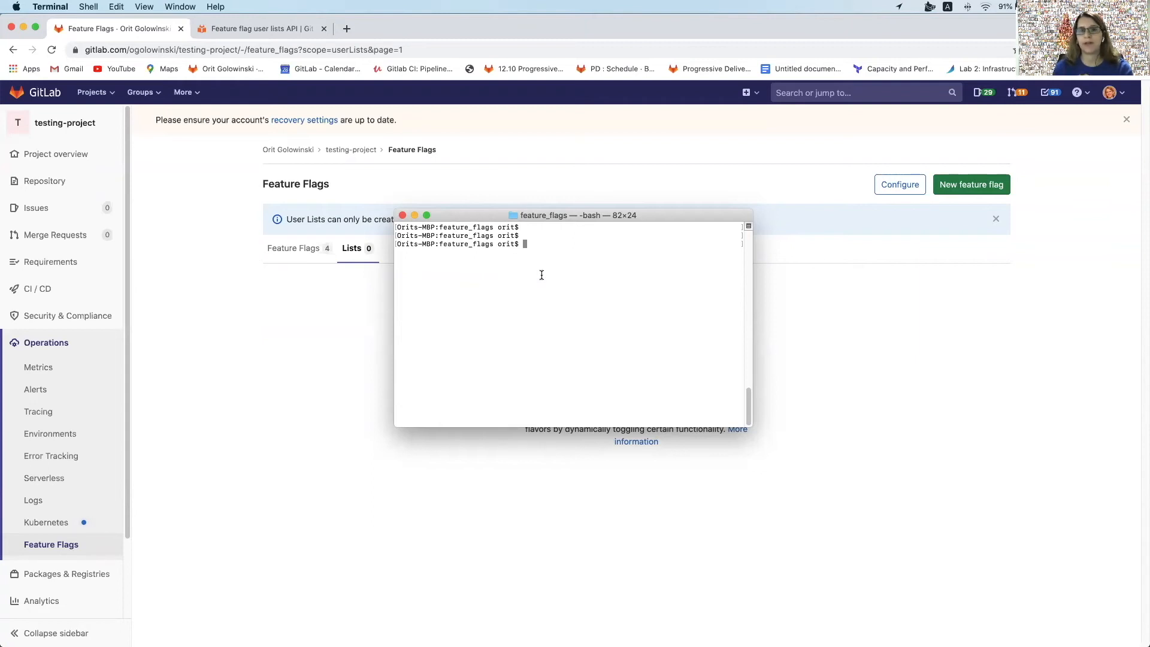
text(,.ff)
key(BackSpace)
key(BackSpace)
key(BackSpace)
key(BackSpace)
text(./ff)
key(Tab)
text(_g)
key(Tab)
key(Return)
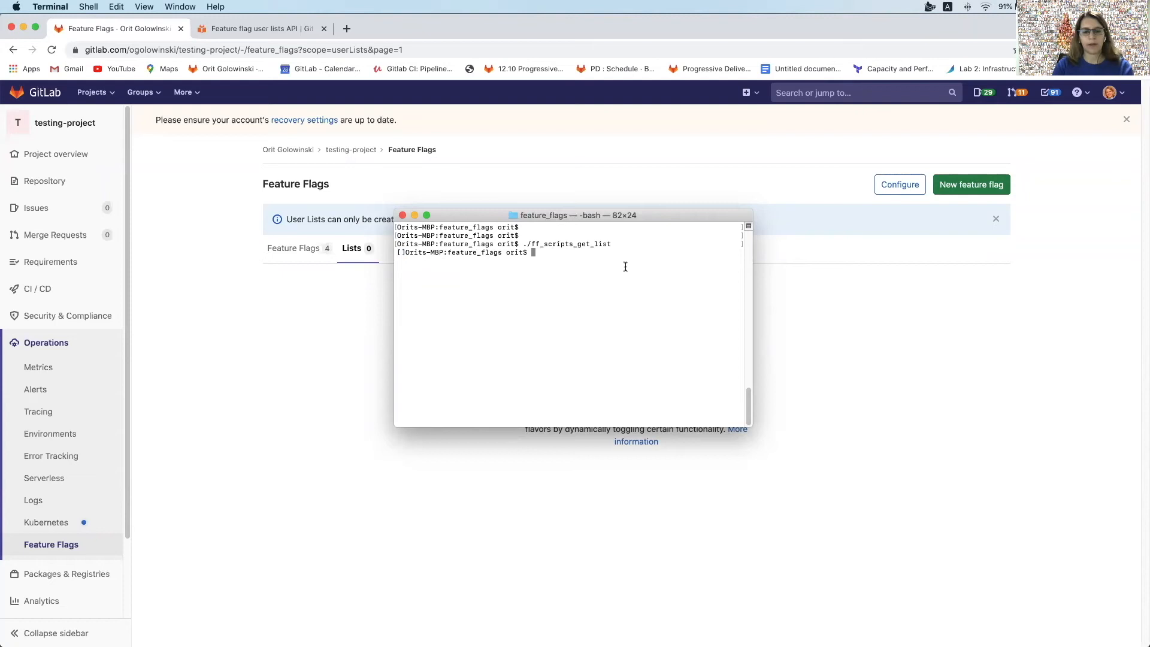
Step: Print the contents of the ff_scripts_get_list script with cat to inspect its API call
text(cat )
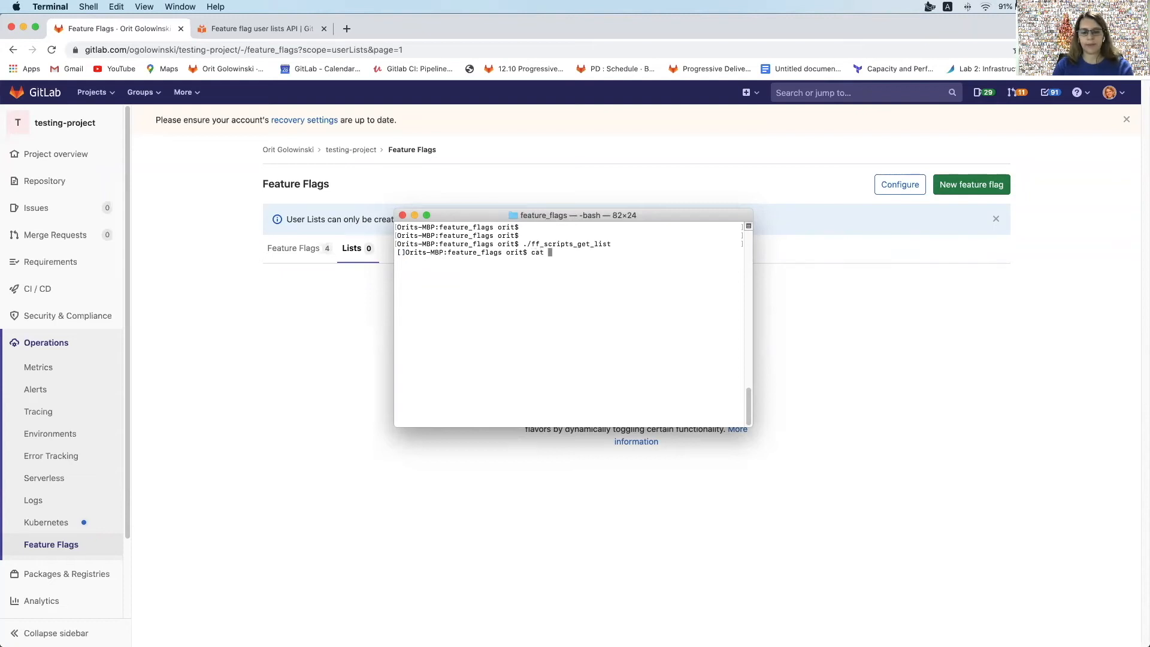
text(ff_scripts_)
key(Tab)
key(Return)
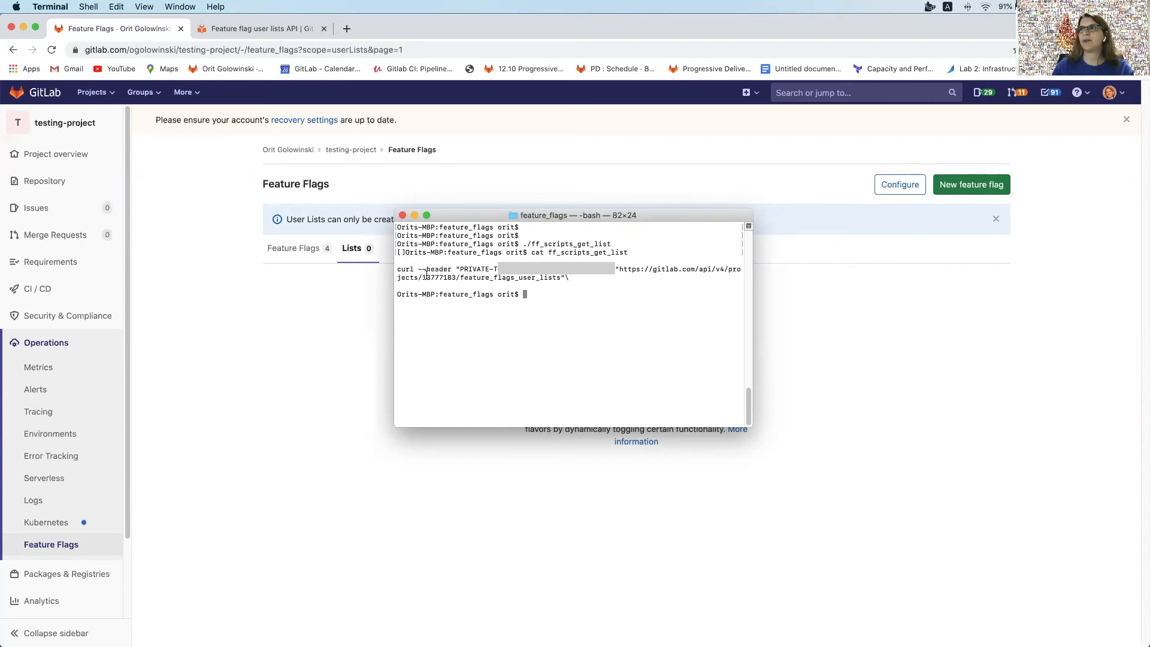
Step: Switch to Chrome, look up the project ID in testing-project's overview, and return to the Feature Flags page
click(314, 357)
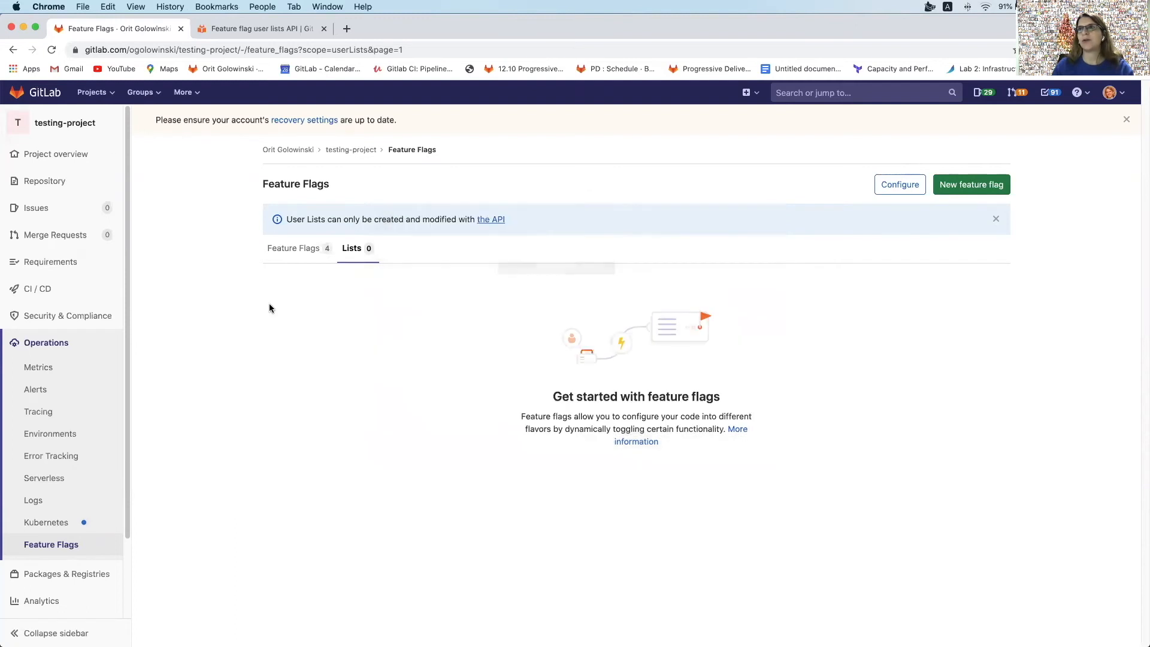
click(79, 132)
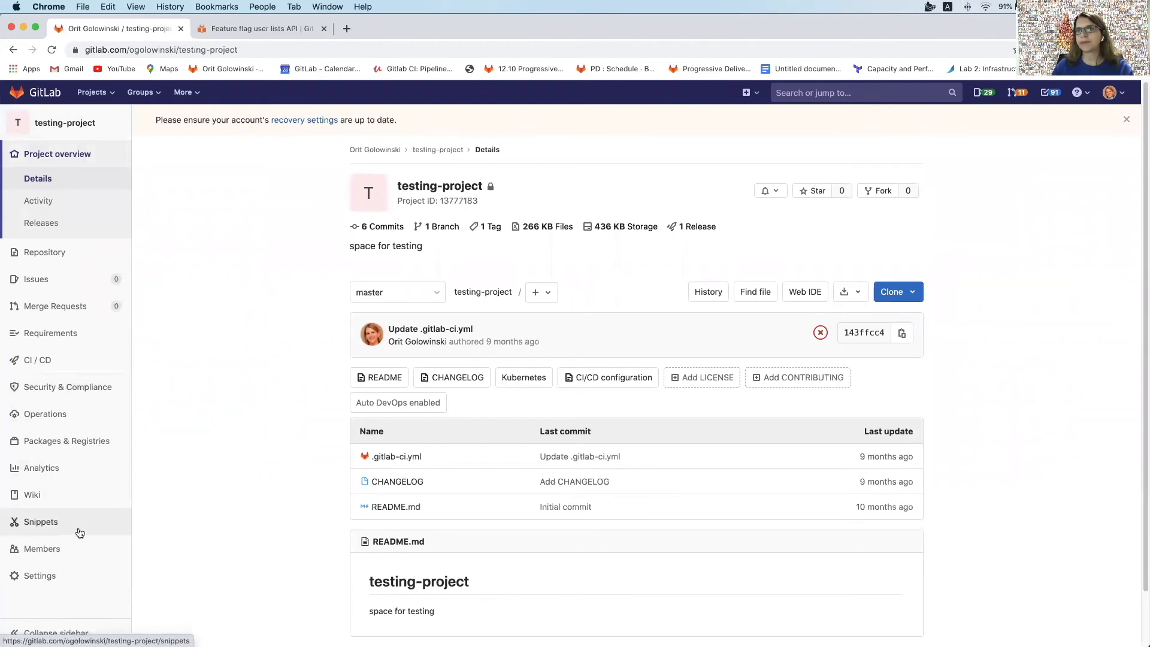
mouse_move(60, 361)
mouse_move(66, 418)
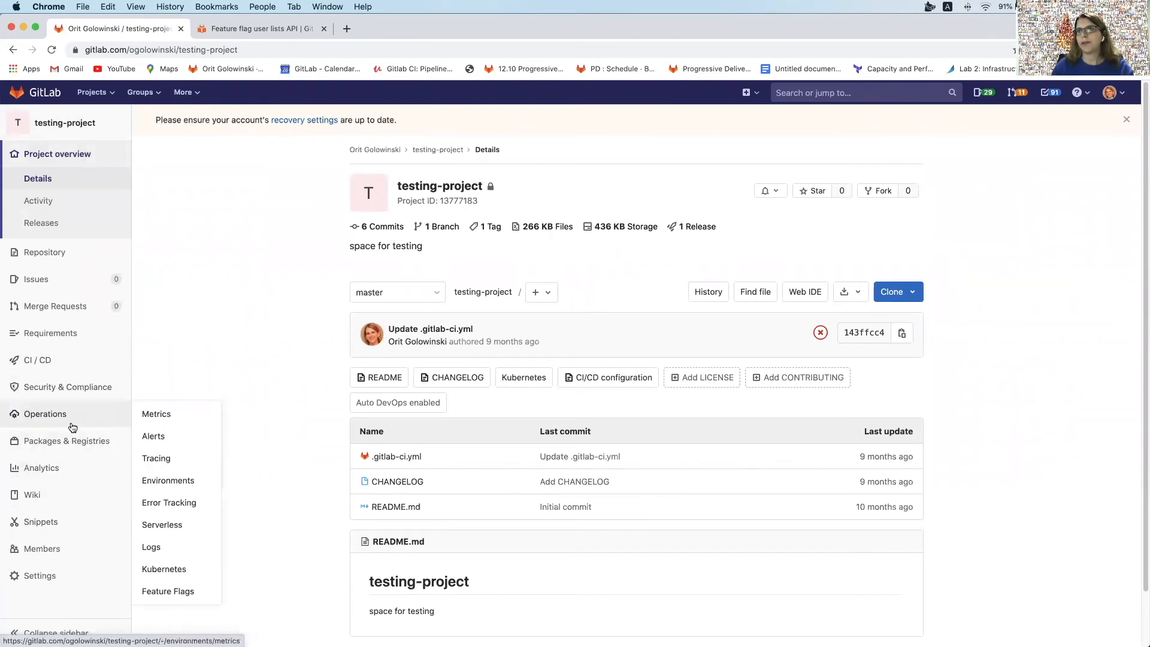
click(156, 591)
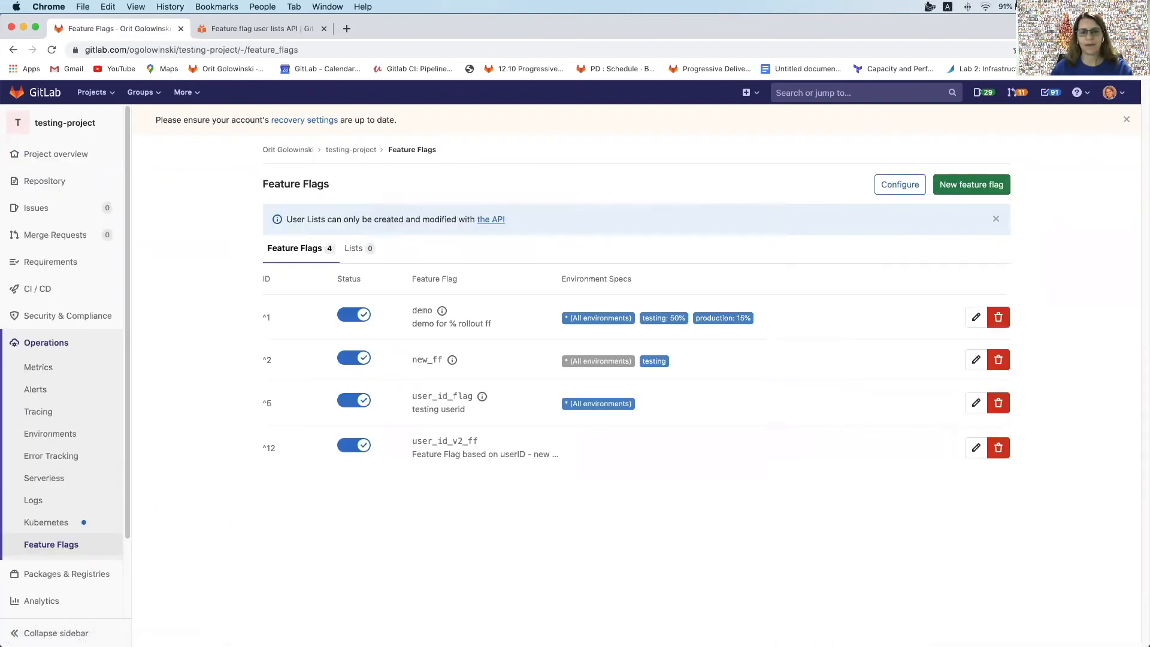
Step: Switch to Terminal and run ./ff_scripts to create the user list my_user_list with user1, user2 and user3
key(super+Tab)
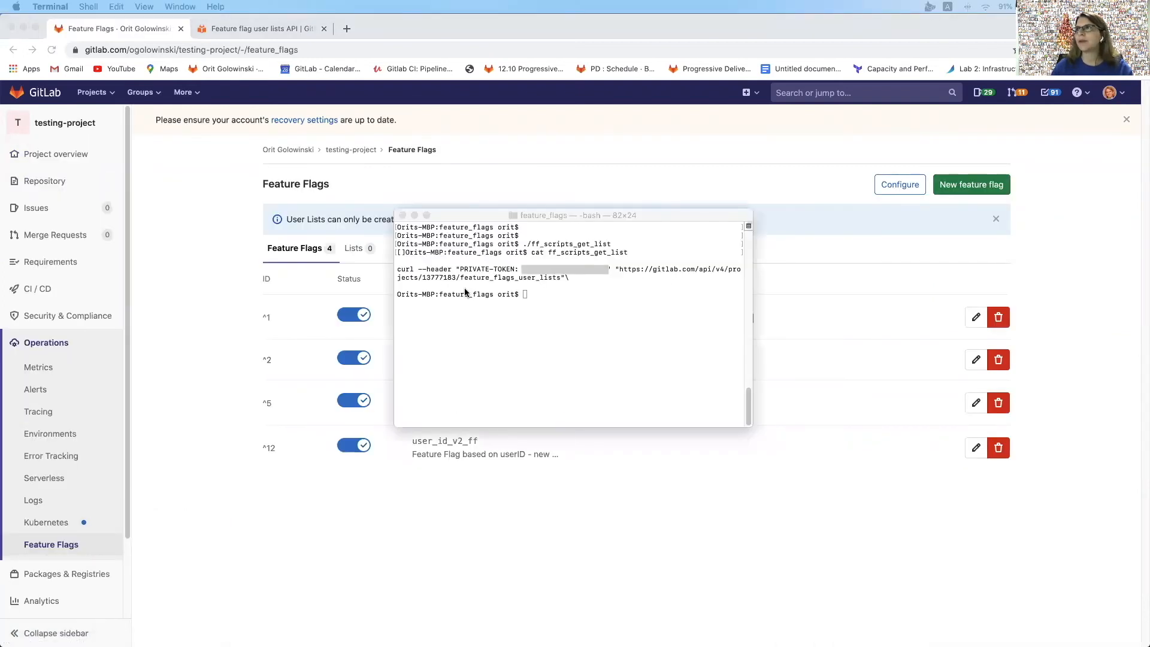
click(564, 324)
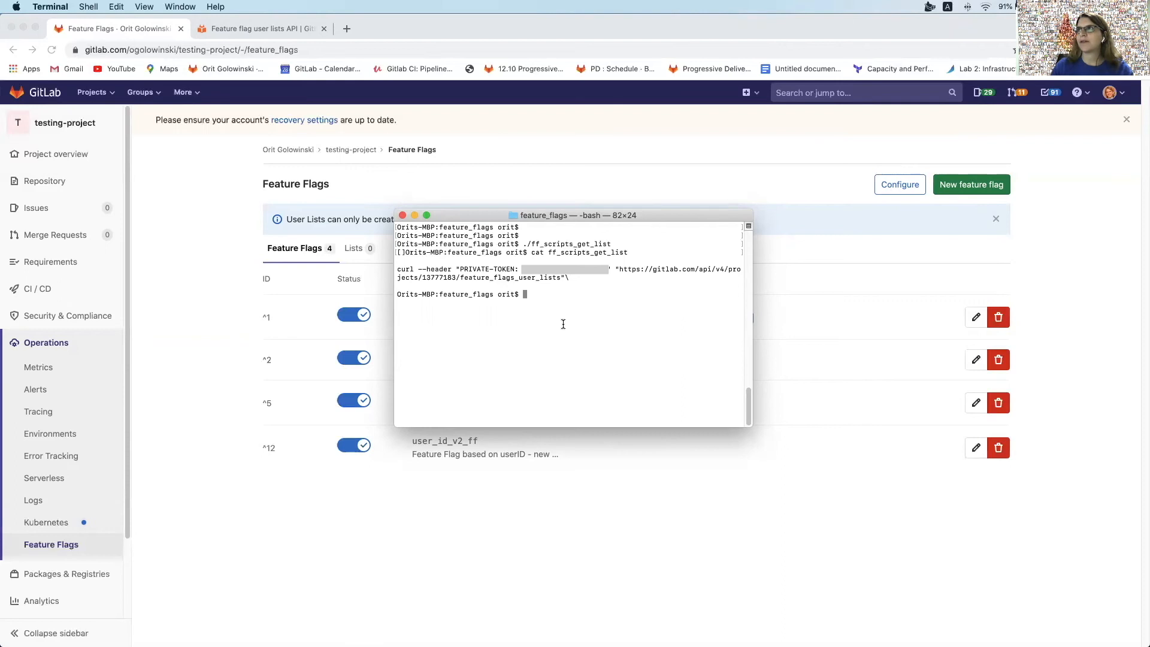
text(./ff_scripts)
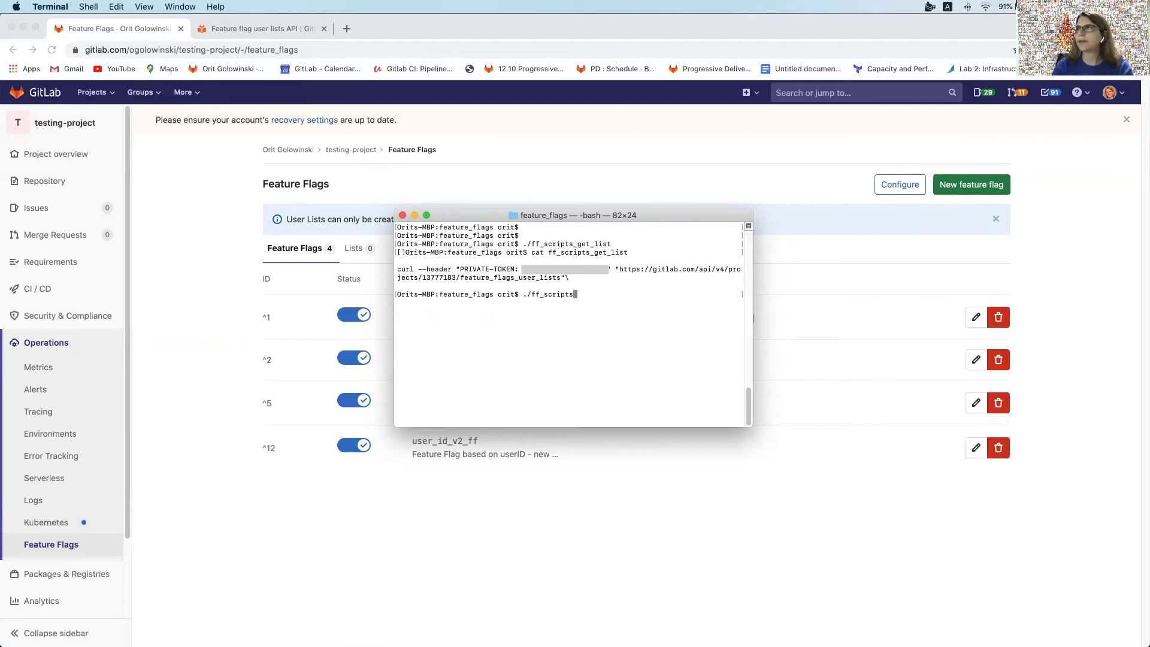
key(Return)
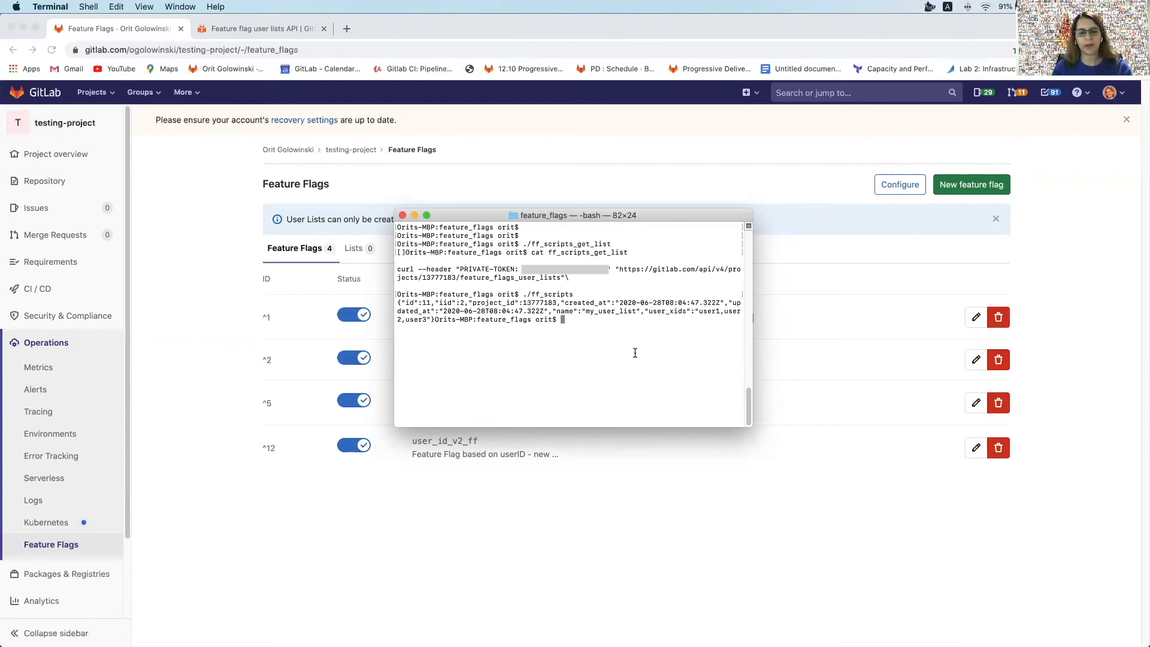
Step: Print the contents of ff_scripts with cat and examine the project ID and list name in its API request
text(cat)
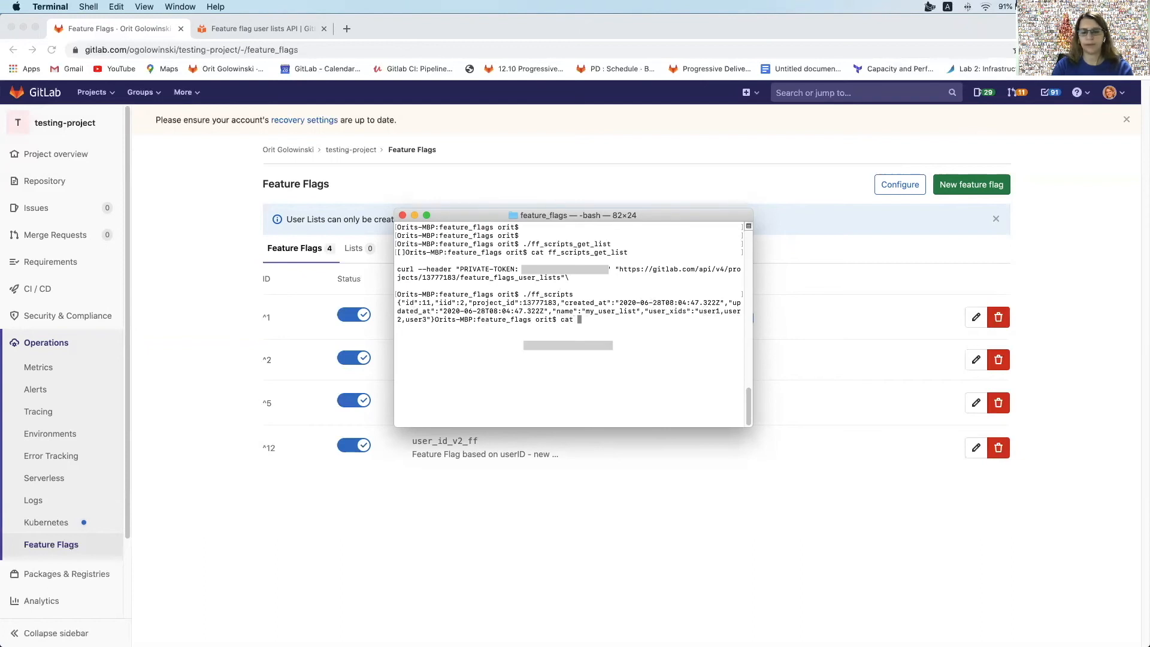
text( ff_scripts)
key(Return)
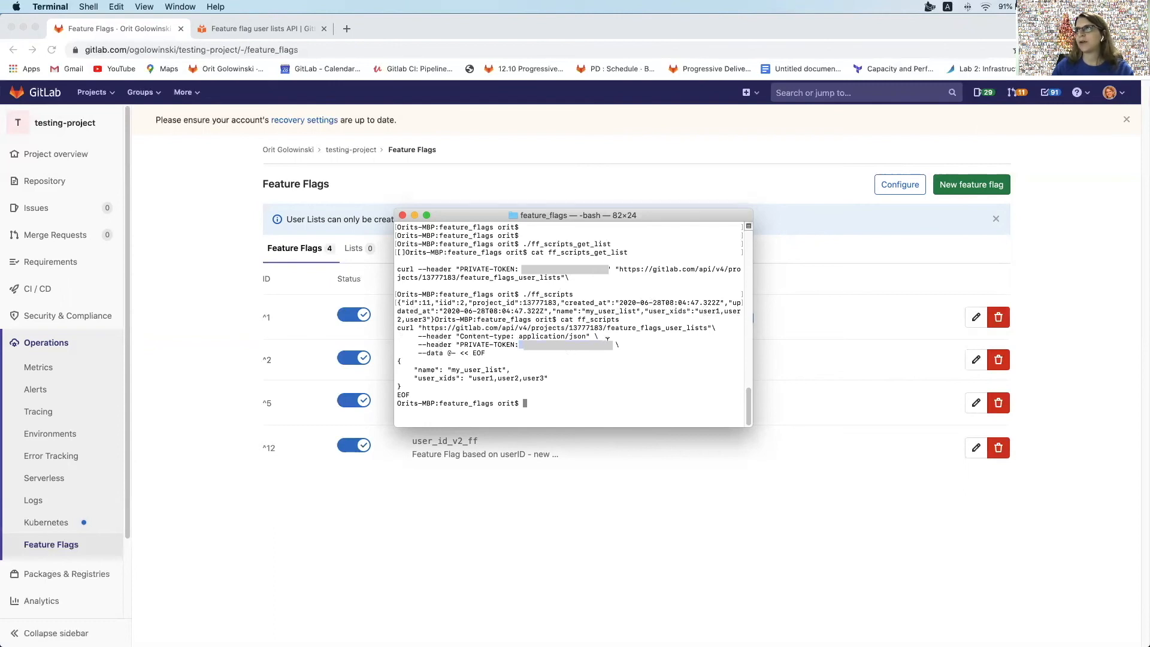
drag(570, 328, 603, 328)
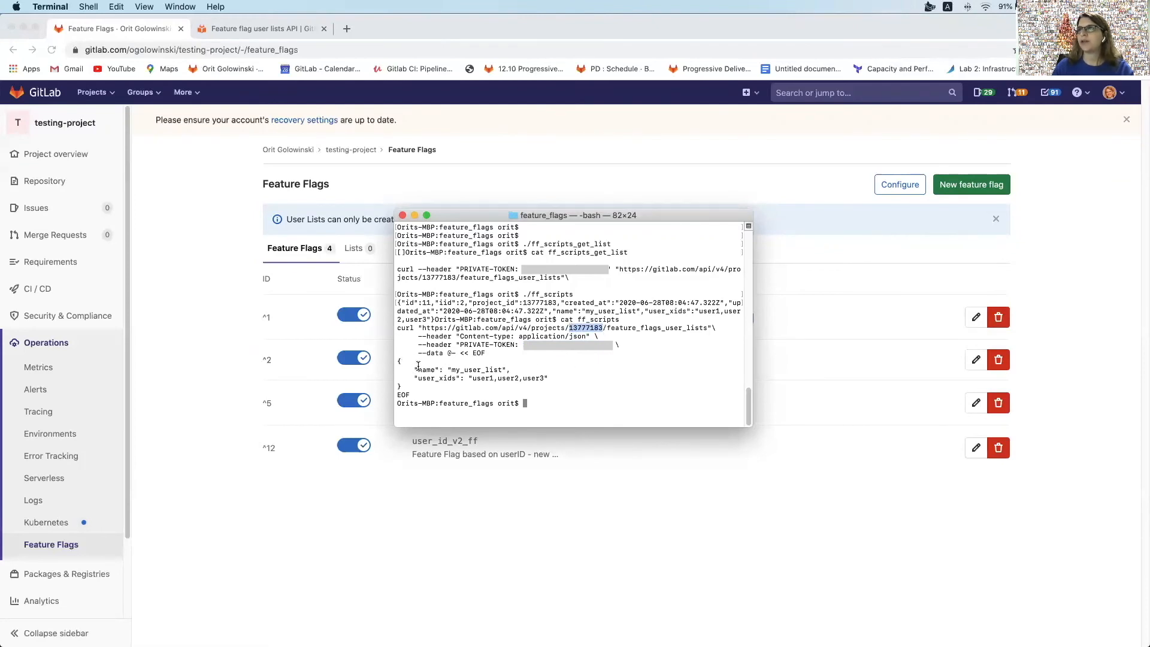
drag(452, 369, 506, 368)
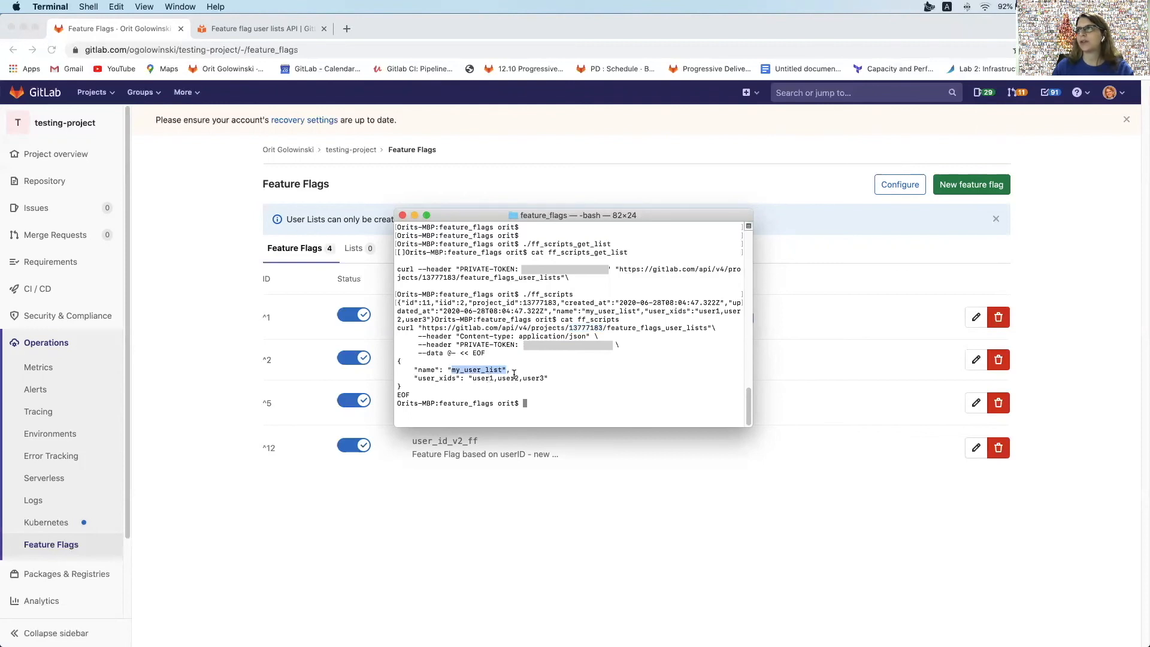
click(512, 526)
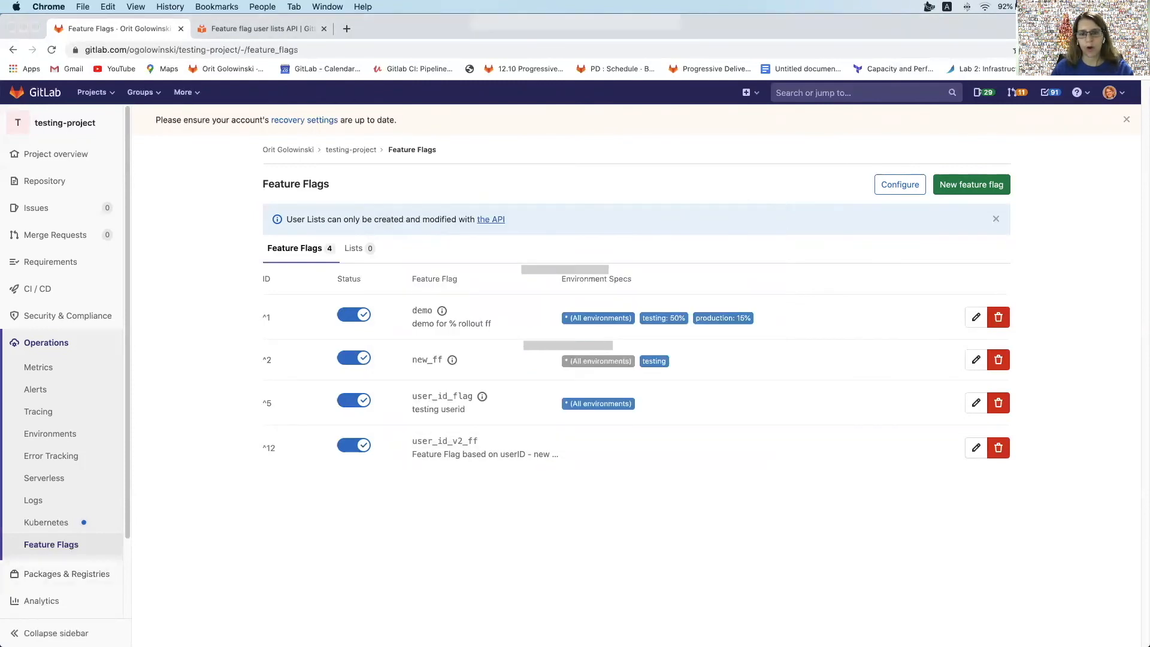
Step: Run ./ff_scripts_get_list again in Terminal to check the project's user lists after the creation request
key(super+Tab)
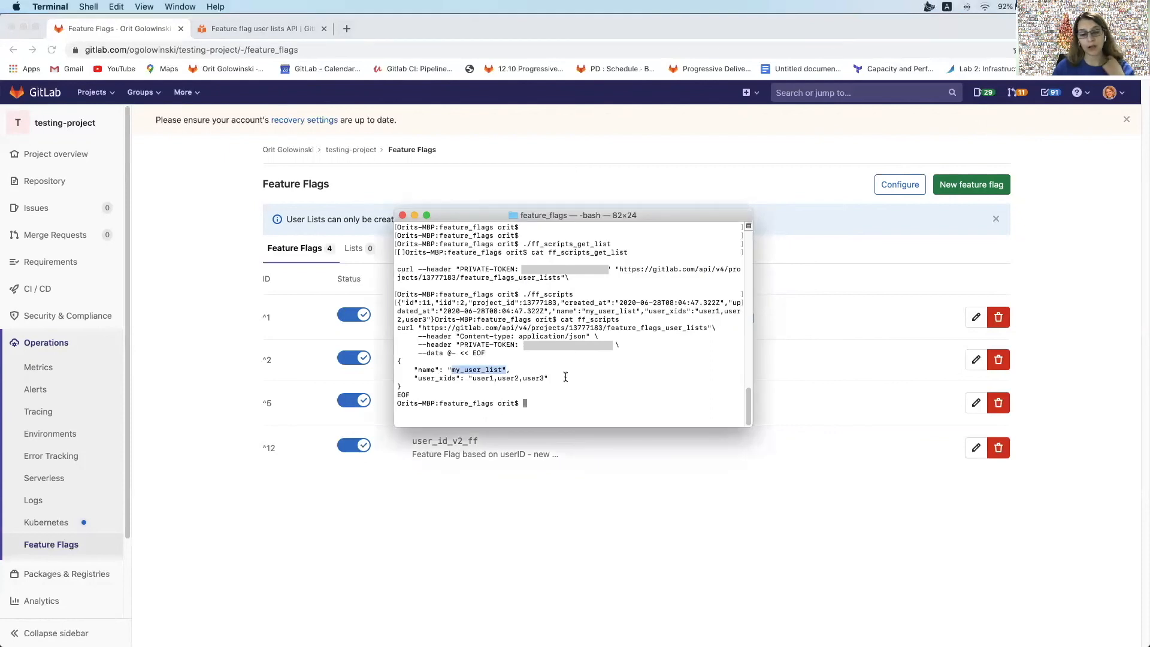
text(./ff_scripts)
key(Up)
key(Up)
key(Up)
key(Up)
key(Return)
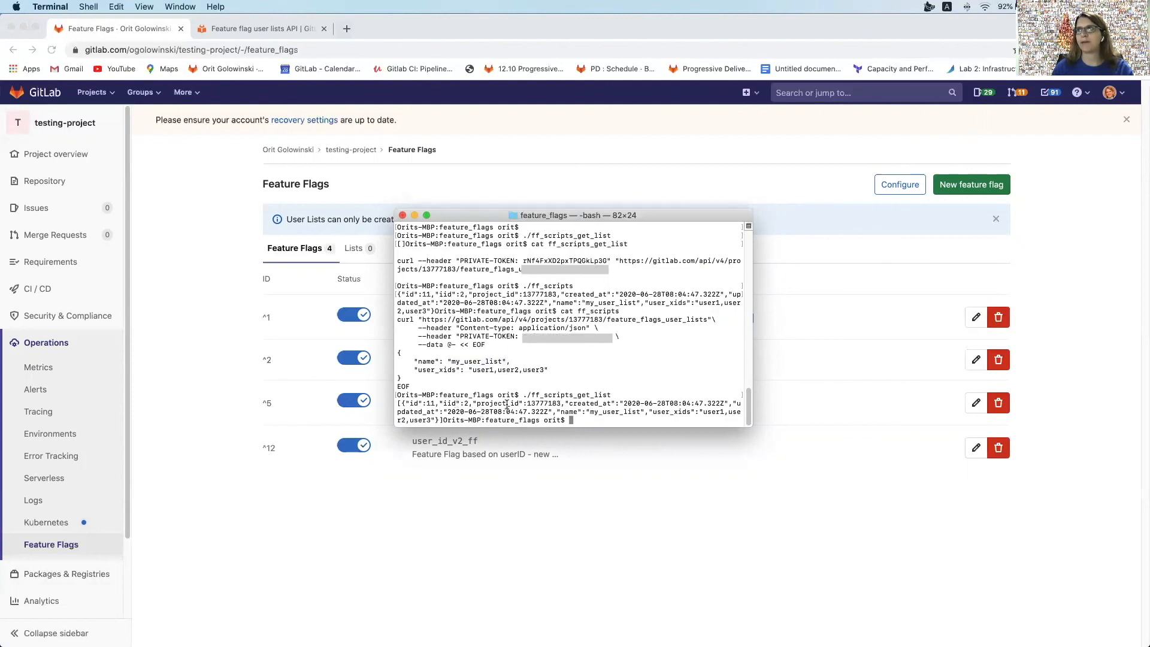
Step: Switch to Chrome, reload the Feature Flags page and view the project's user lists
click(516, 580)
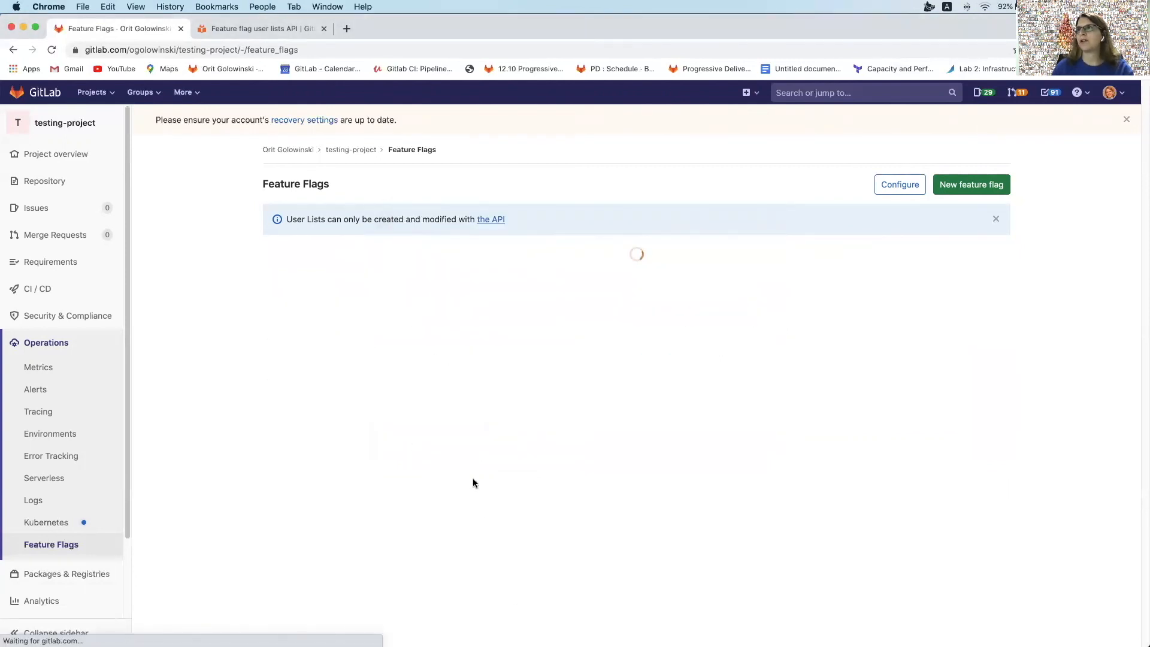
click(355, 252)
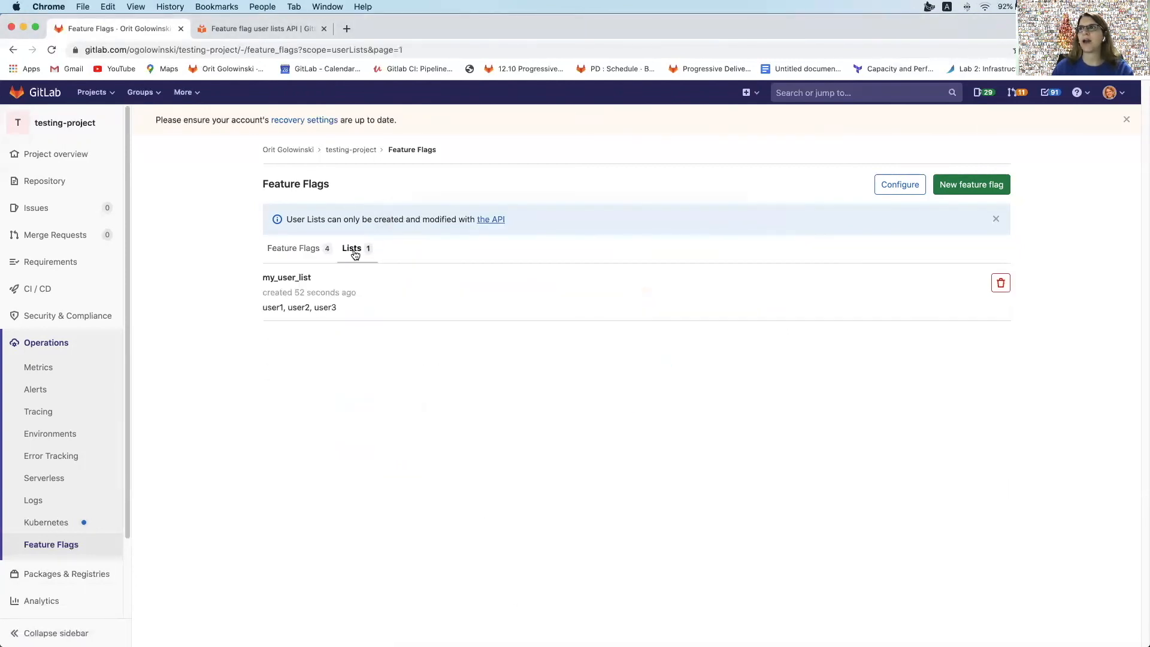